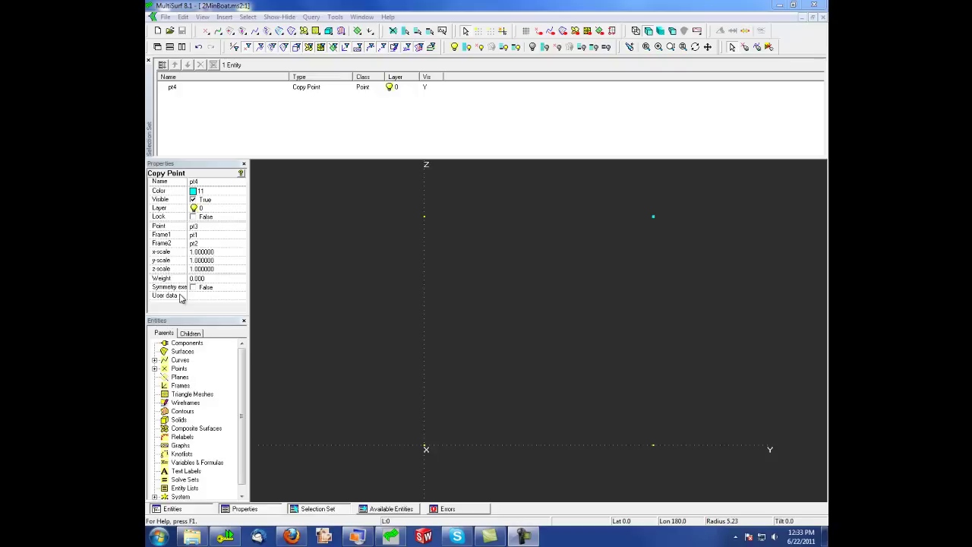
Sketch a five-point B-spline section curve in the Y-Z view, from the origin area out and up to about y 1.96 m, z 1.99 m.
{"action": "mouse_move", "coordinate": [355, 326]}
{"action": "left_mouse_down"}
{"action": "mouse_move", "coordinate": [426, 330]}
{"action": "mouse_move", "coordinate": [430, 347]}
{"action": "mouse_move", "coordinate": [327, 337]}
{"action": "mouse_move", "coordinate": [321, 319]}
{"action": "mouse_move", "coordinate": [359, 328]}
{"action": "mouse_move", "coordinate": [350, 327]}
{"action": "left_mouse_up"}
{"action": "key", "text": "Escape"}
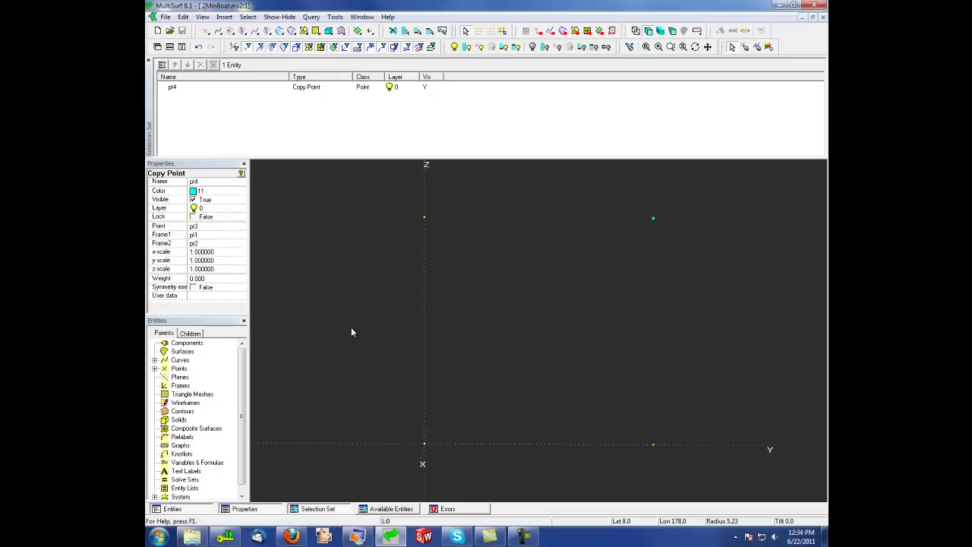
{"action": "key", "text": "x"}
{"action": "left_click", "coordinate": [599, 319]}
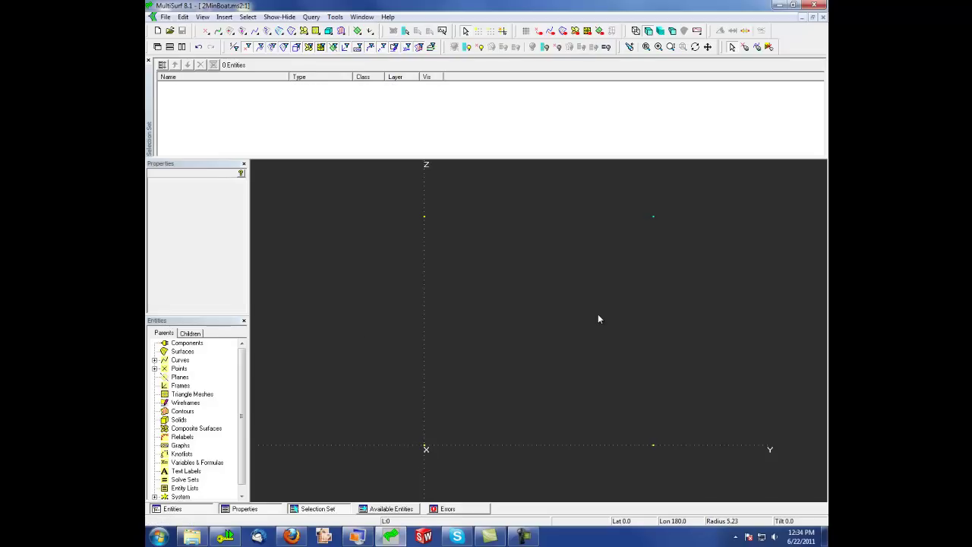
{"action": "key", "text": "p"}
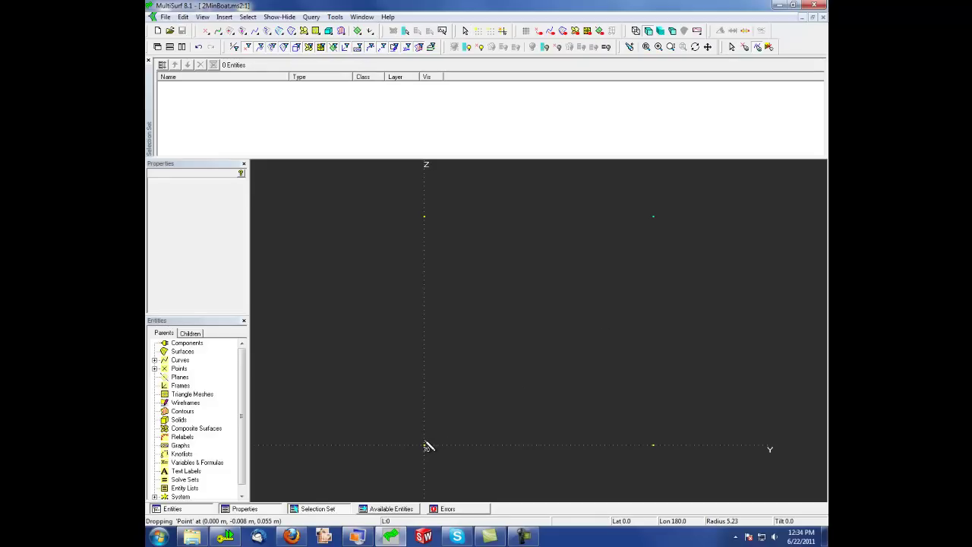
{"action": "left_click", "coordinate": [424, 441]}
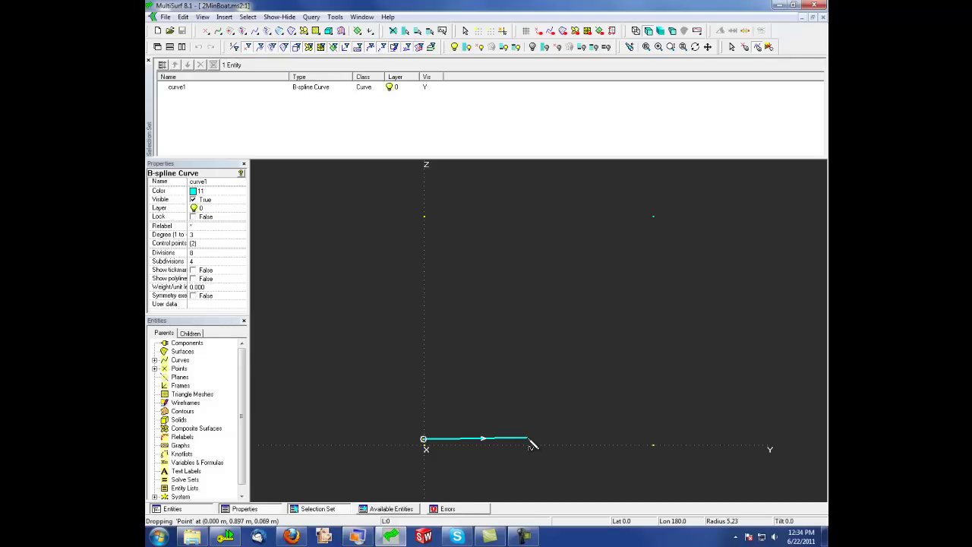
{"action": "left_click", "coordinate": [528, 439]}
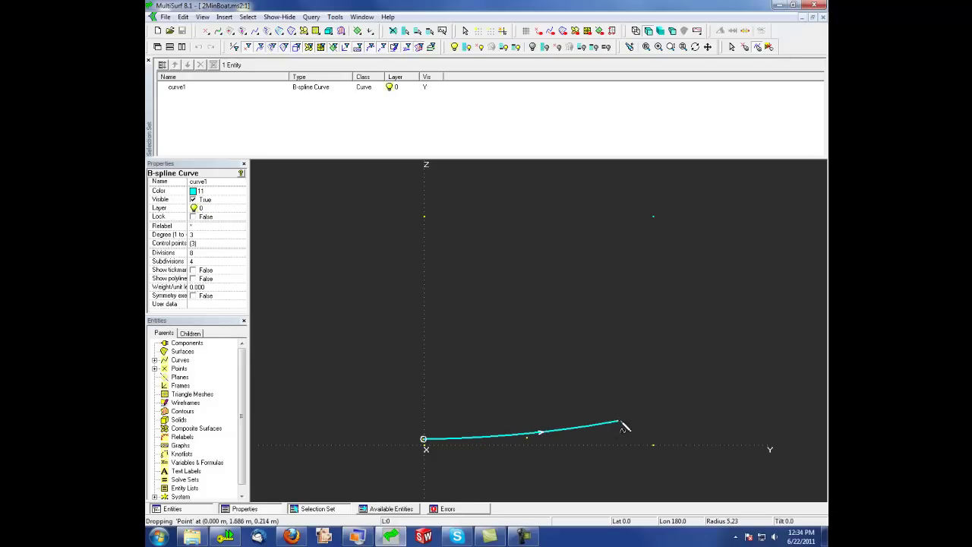
{"action": "left_click", "coordinate": [632, 401]}
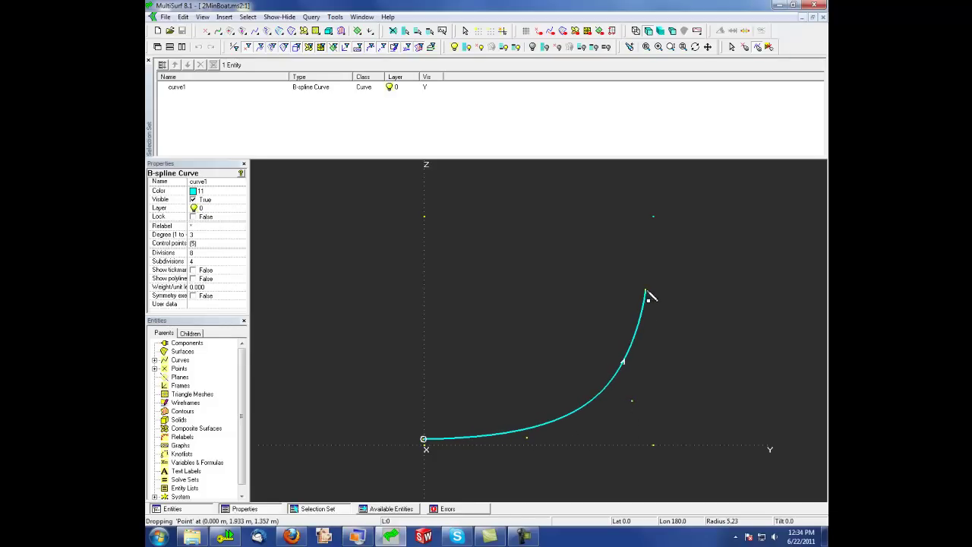
{"action": "left_click", "coordinate": [645, 290]}
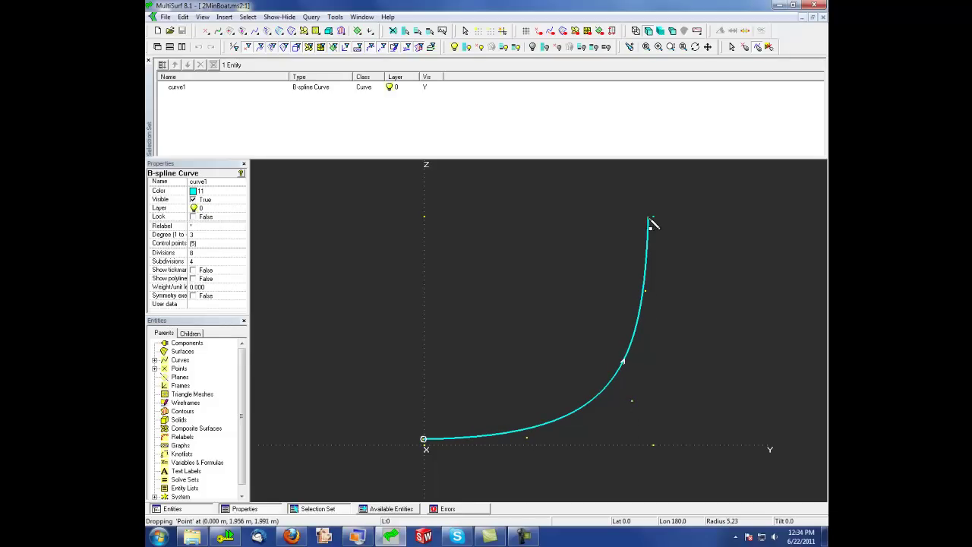
{"action": "left_click", "coordinate": [650, 218]}
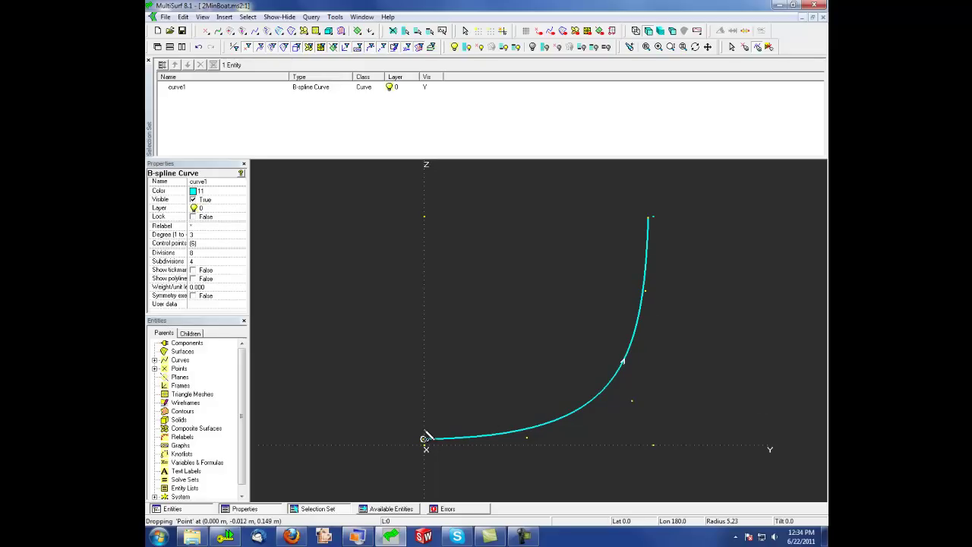
Sketch a second five-point B-spline section inside the first, ending about y 1.84 m, z 1.99 m, with its middle control point pulled outward.
{"action": "left_click", "coordinate": [423, 428]}
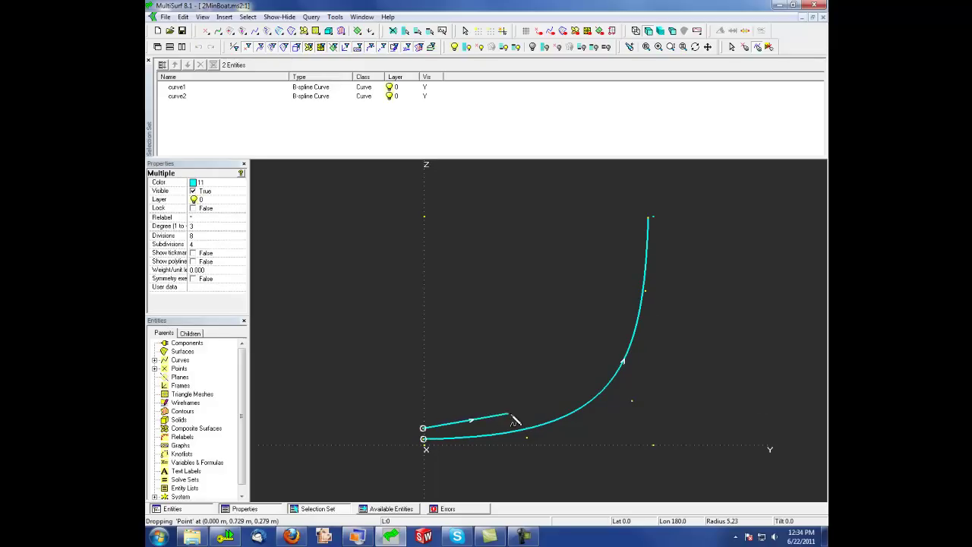
{"action": "left_click", "coordinate": [522, 420]}
{"action": "left_click", "coordinate": [596, 380]}
{"action": "left_click", "coordinate": [629, 292]}
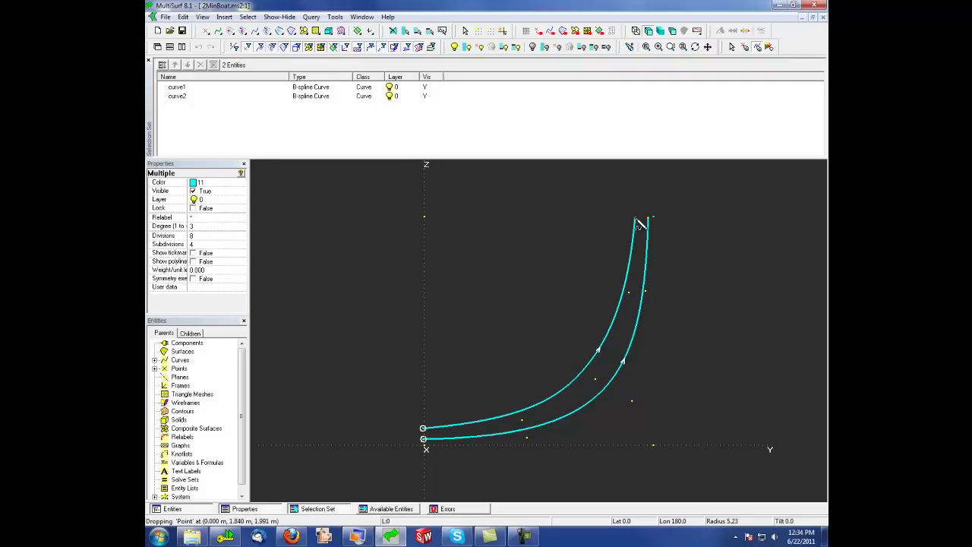
{"action": "double_click", "coordinate": [635, 217]}
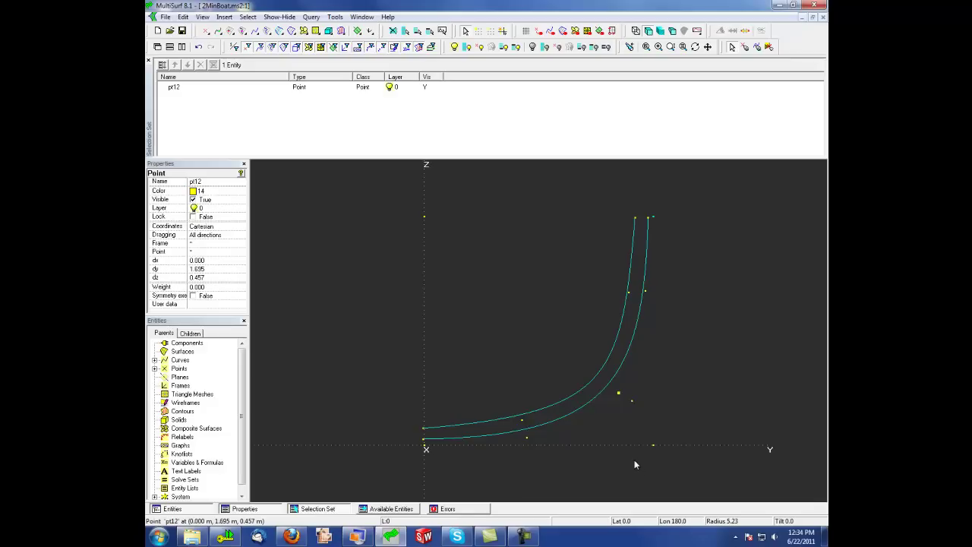
Set dx to 15 for all five control points of the inner section curve, leaving the curve itself out of the selection.
{"action": "left_click", "coordinate": [556, 409]}
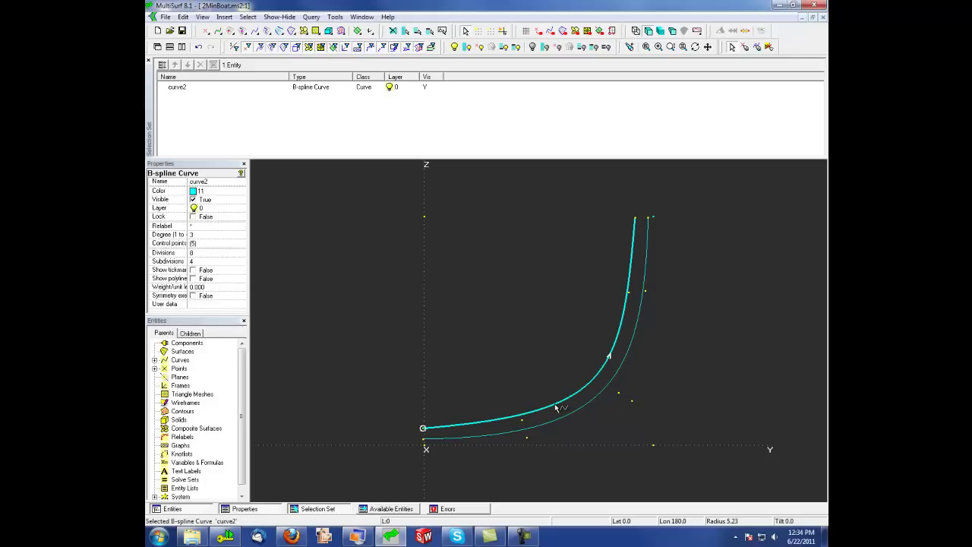
{"action": "left_click", "coordinate": [420, 31]}
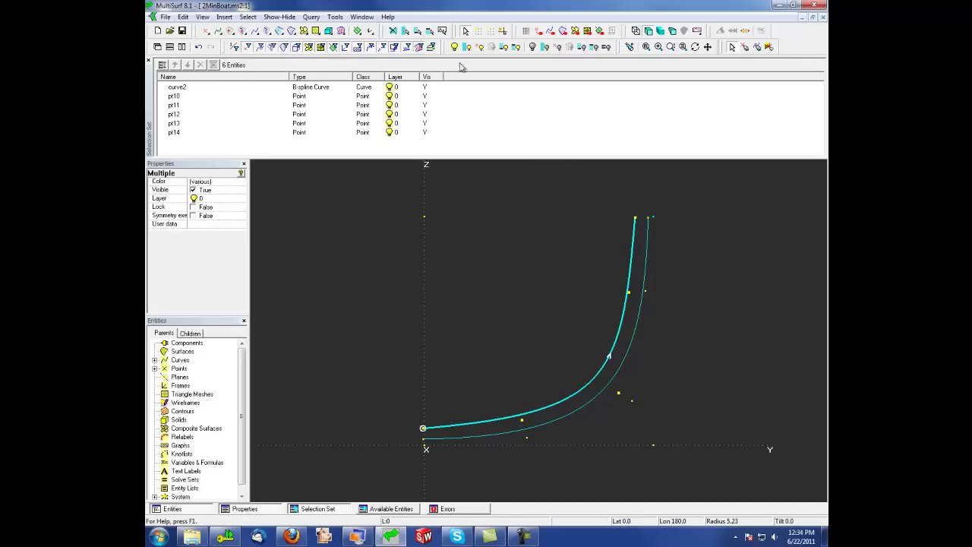
{"action": "left_click", "coordinate": [177, 88]}
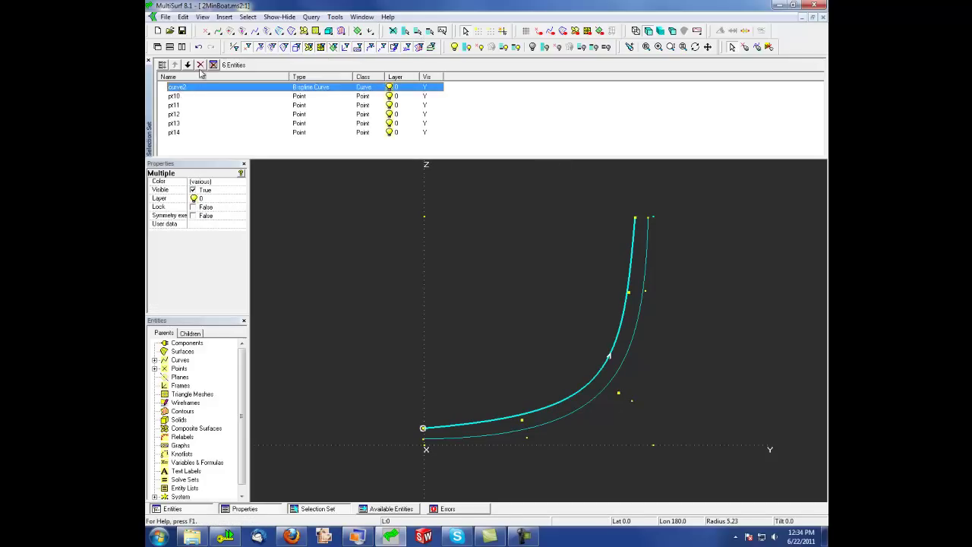
{"action": "left_click", "coordinate": [213, 65]}
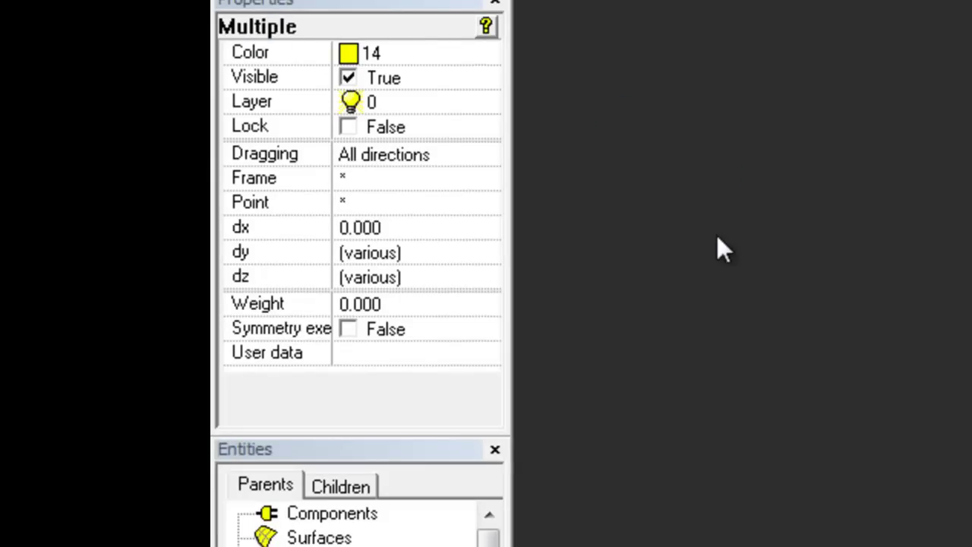
{"action": "left_click", "coordinate": [404, 227]}
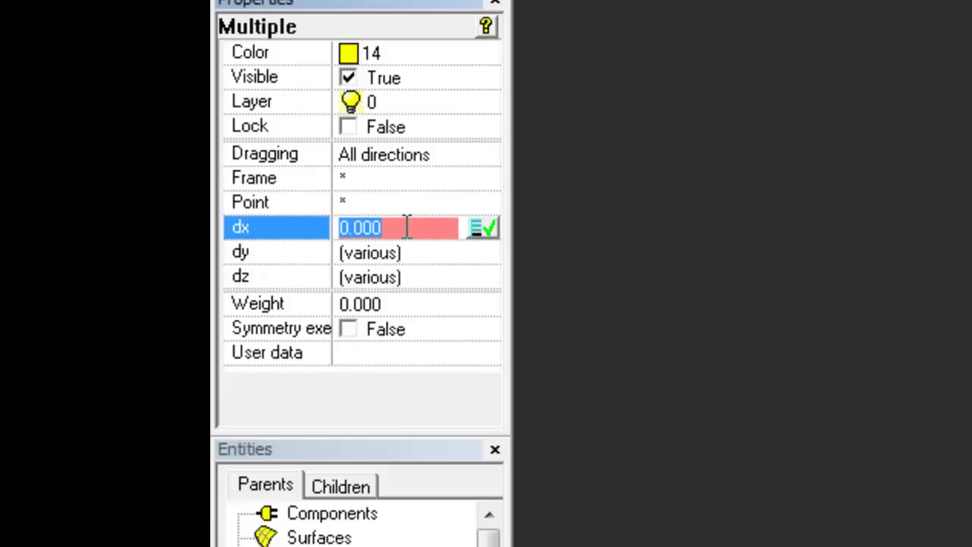
{"action": "type", "text": "15"}
{"action": "key", "text": "Return"}
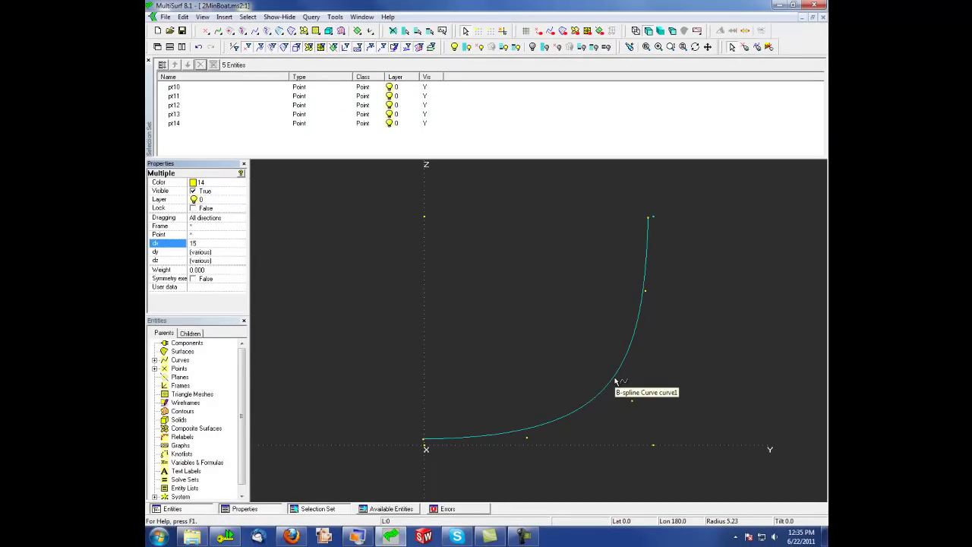
Set dx to 7.5 for all five control points of the outer section curve, without the curve itself.
{"action": "left_click", "coordinate": [615, 379]}
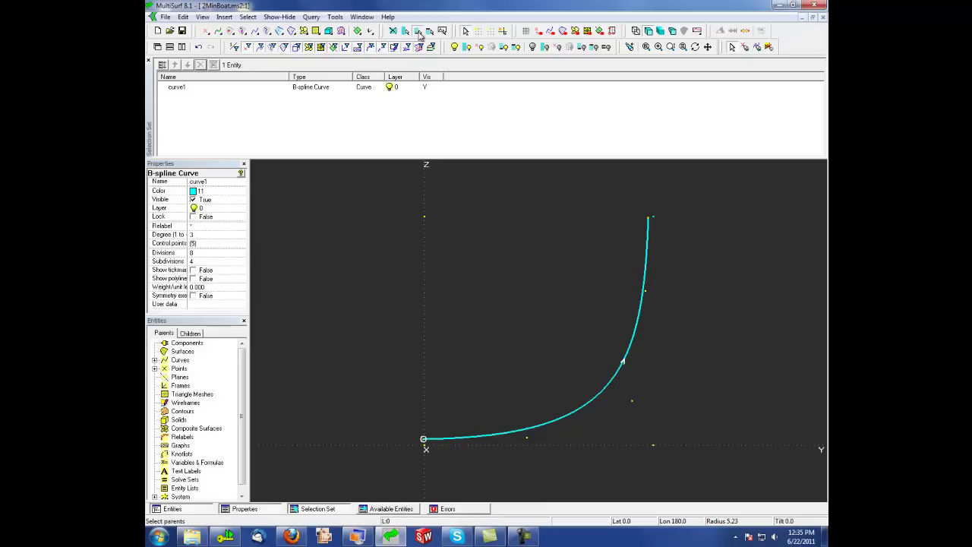
{"action": "left_click", "coordinate": [418, 31]}
{"action": "left_click", "coordinate": [179, 88]}
{"action": "left_click", "coordinate": [200, 64]}
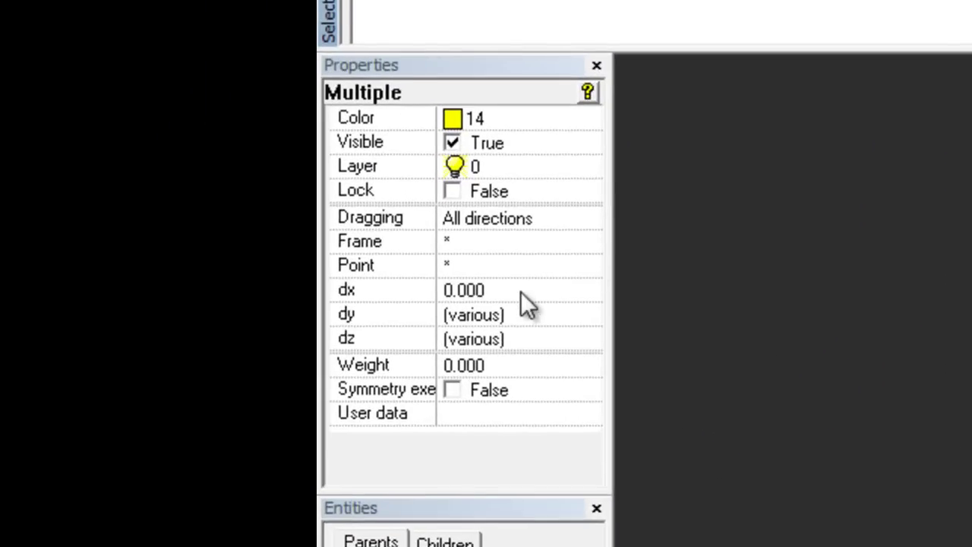
{"action": "left_click", "coordinate": [522, 292]}
{"action": "type", "text": "7.5"}
{"action": "key", "text": "Return"}
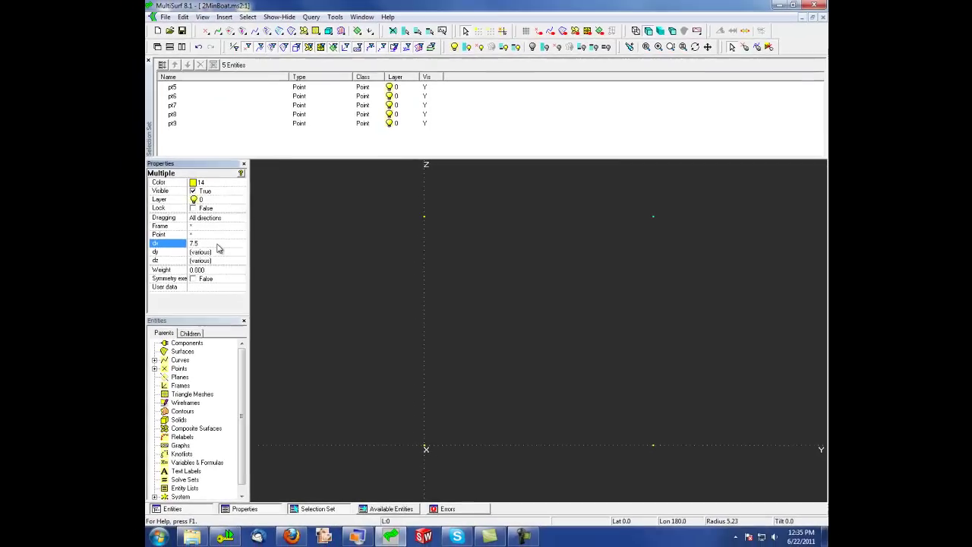
Sketch a five-point B-spline stem profile in the side view, from about x -0.62 m, z 2.58 m down to about x 1.90 m, z -0.26 m.
{"action": "scroll", "coordinate": [422, 325], "scroll_direction": "down", "scroll_amount": 4}
{"action": "middle_click_drag", "start_coordinate": [423, 327], "coordinate": [379, 336]}
{"action": "scroll", "coordinate": [379, 336], "scroll_direction": "down", "scroll_amount": 4}
{"action": "middle_click_drag", "start_coordinate": [476, 361], "coordinate": [432, 365]}
{"action": "left_click_drag", "start_coordinate": [431, 365], "coordinate": [423, 369]}
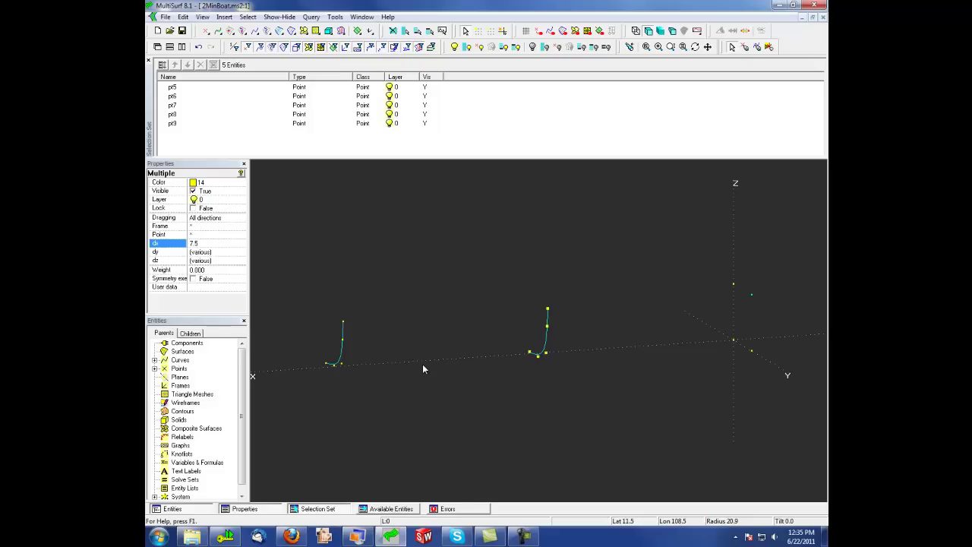
{"action": "key", "text": "y"}
{"action": "left_click", "coordinate": [757, 46]}
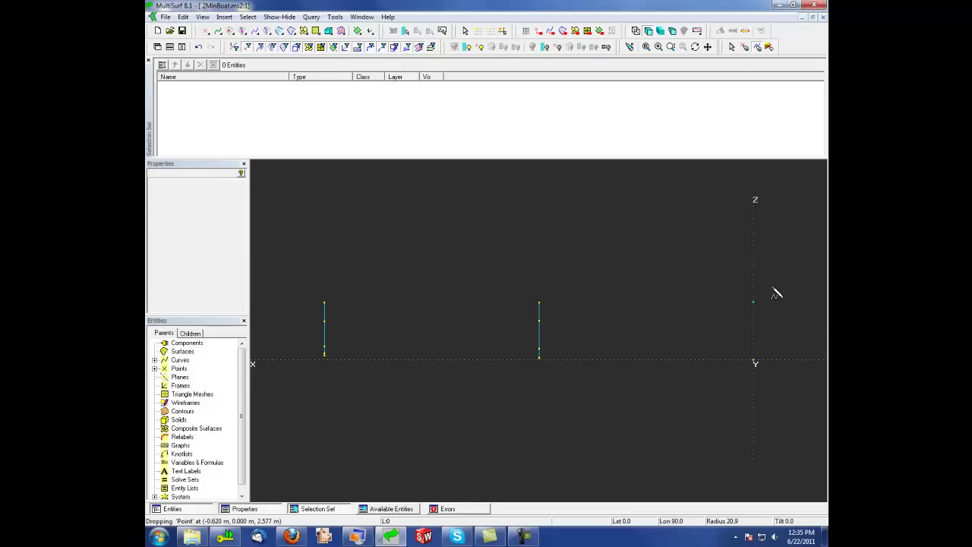
{"action": "left_click_drag", "start_coordinate": [773, 288], "coordinate": [745, 354]}
{"action": "left_click", "coordinate": [745, 354]}
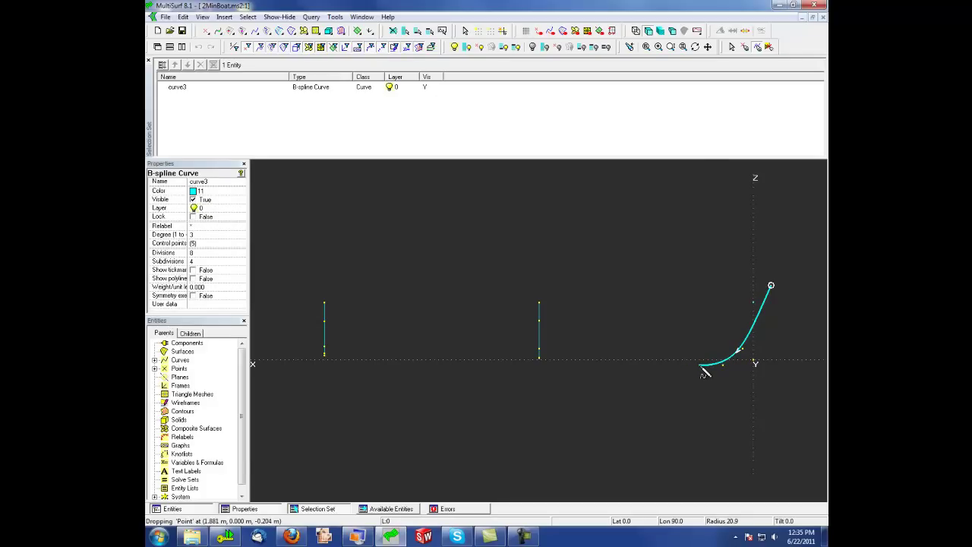
{"action": "left_click", "coordinate": [700, 369]}
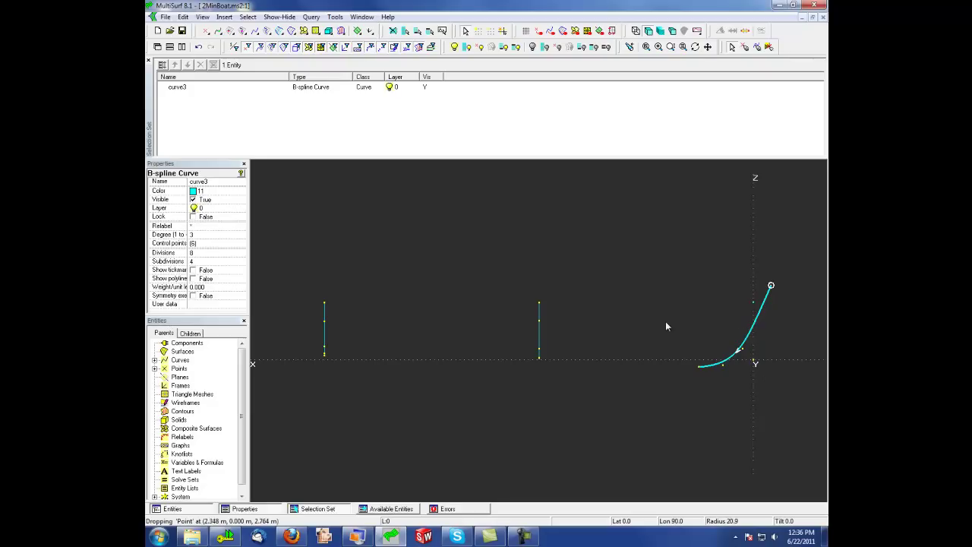
Create a C-spline lofted surface through the stem profile, the midship section and the aft section, in that order.
{"action": "left_click", "coordinate": [540, 340], "text": "ctrl"}
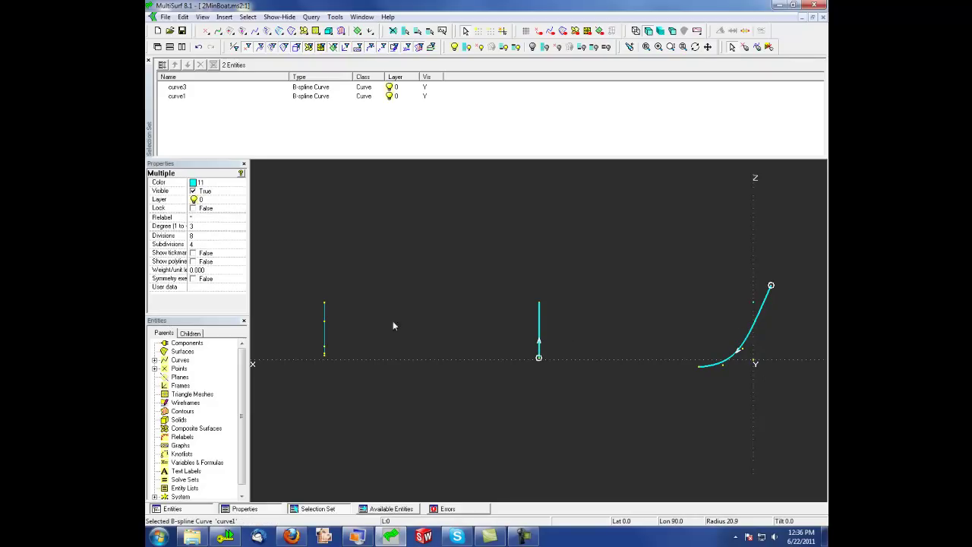
{"action": "left_click", "coordinate": [325, 335], "text": "ctrl"}
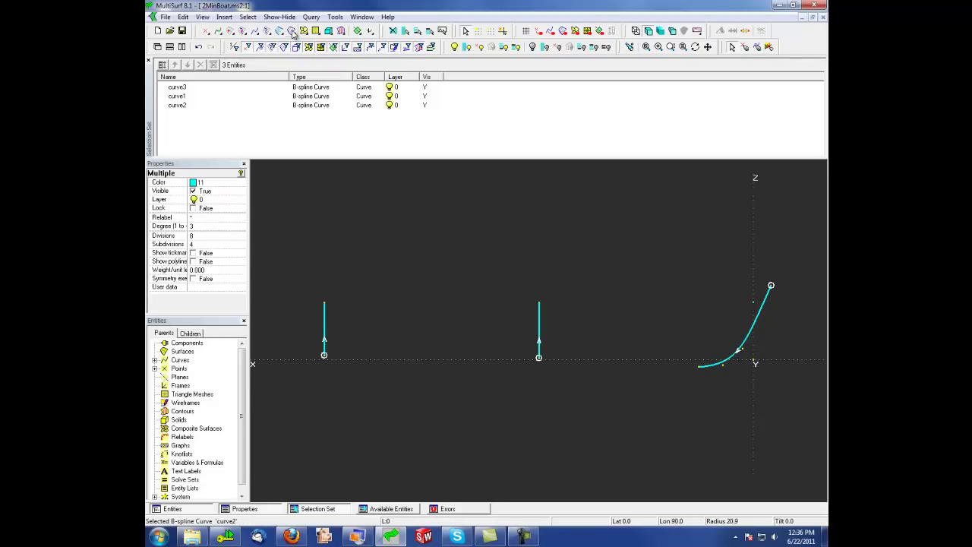
{"action": "left_click", "coordinate": [280, 32]}
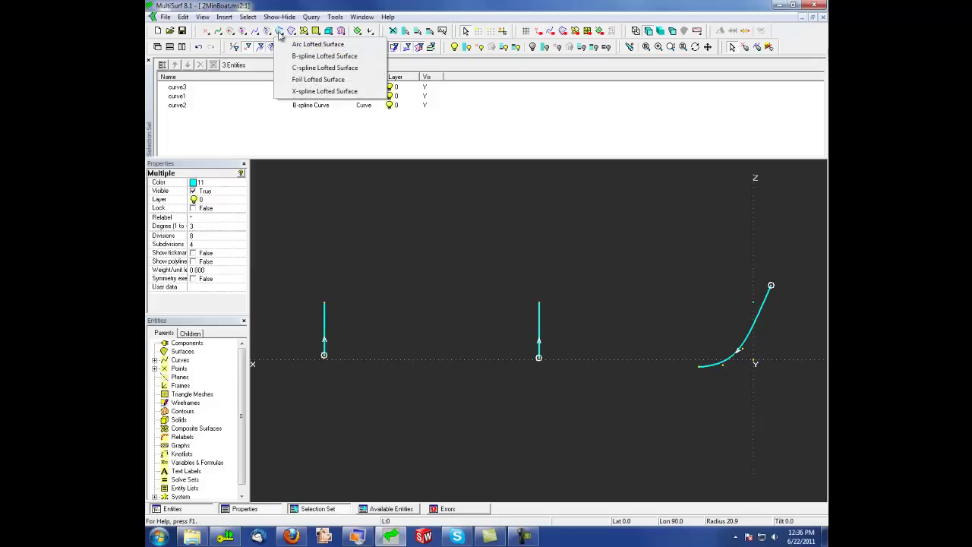
{"action": "left_click", "coordinate": [296, 70]}
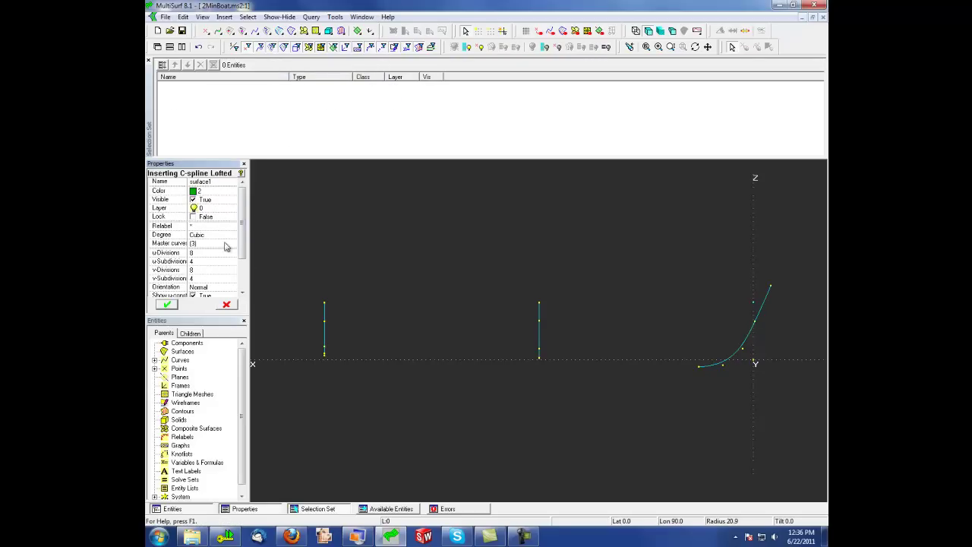
{"action": "left_click", "coordinate": [169, 305]}
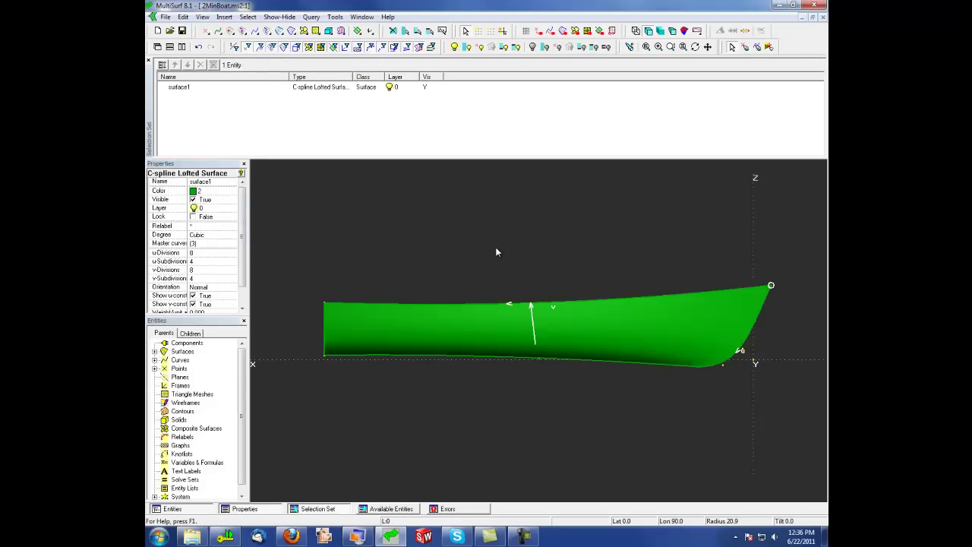
Set dz to 0 for the midship section's control point at the centreline.
{"action": "middle_click_drag", "start_coordinate": [496, 248], "coordinate": [594, 269]}
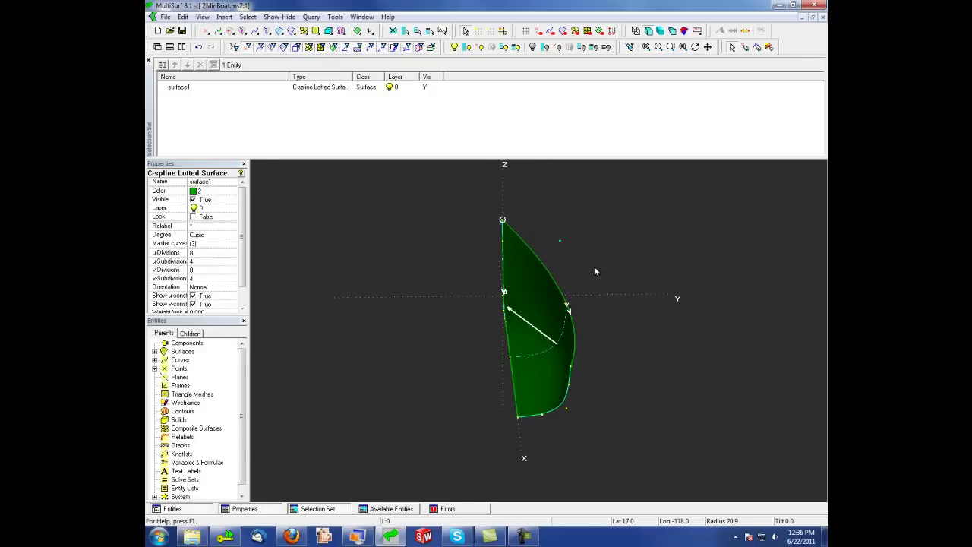
{"action": "middle_click_drag", "start_coordinate": [595, 271], "coordinate": [576, 339]}
{"action": "scroll", "coordinate": [533, 370], "scroll_direction": "up", "scroll_amount": 10}
{"action": "middle_click_drag", "start_coordinate": [533, 371], "coordinate": [538, 345]}
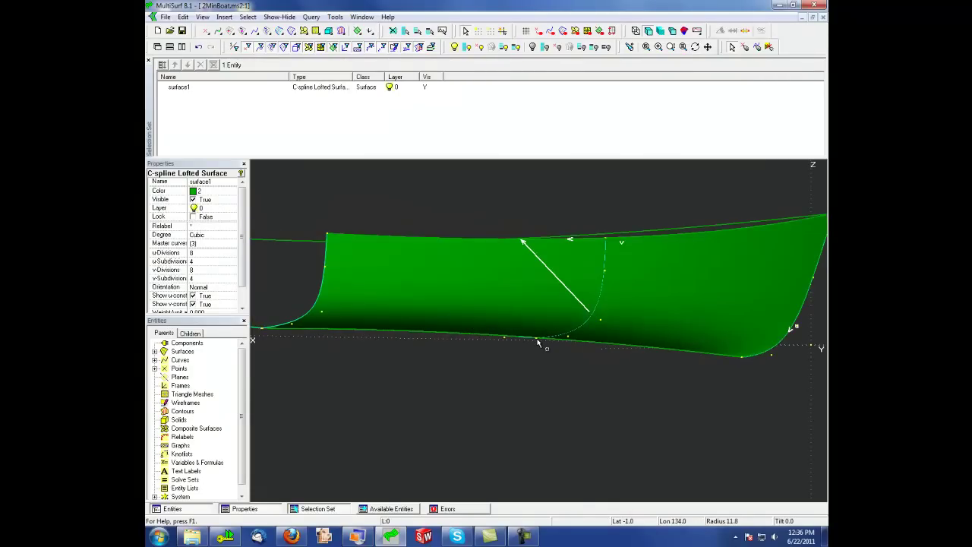
{"action": "left_click", "coordinate": [537, 341]}
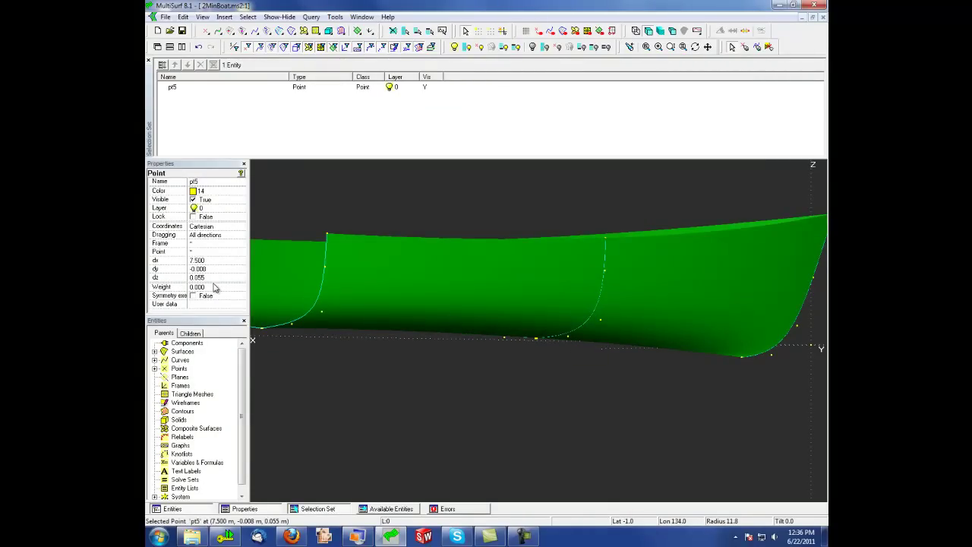
{"action": "left_click", "coordinate": [214, 277]}
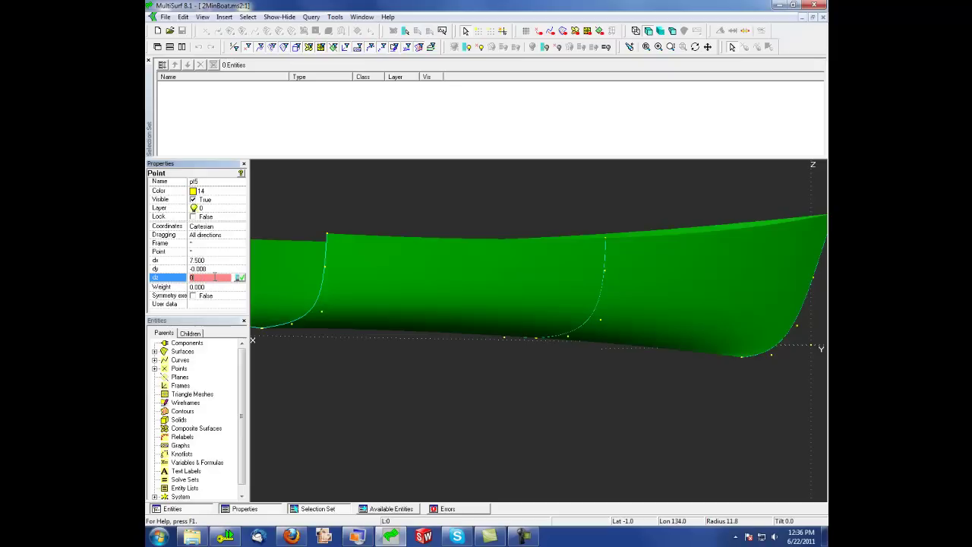
{"action": "key", "text": "Return"}
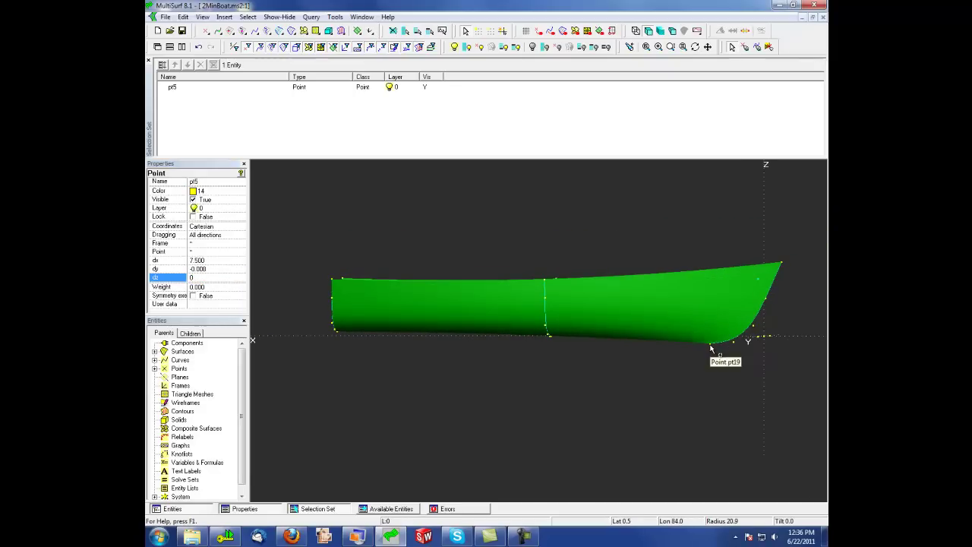
Set dz to 0 for the two lowest control points of the stem profile and view the reshaped hull.
{"action": "left_click", "coordinate": [711, 344]}
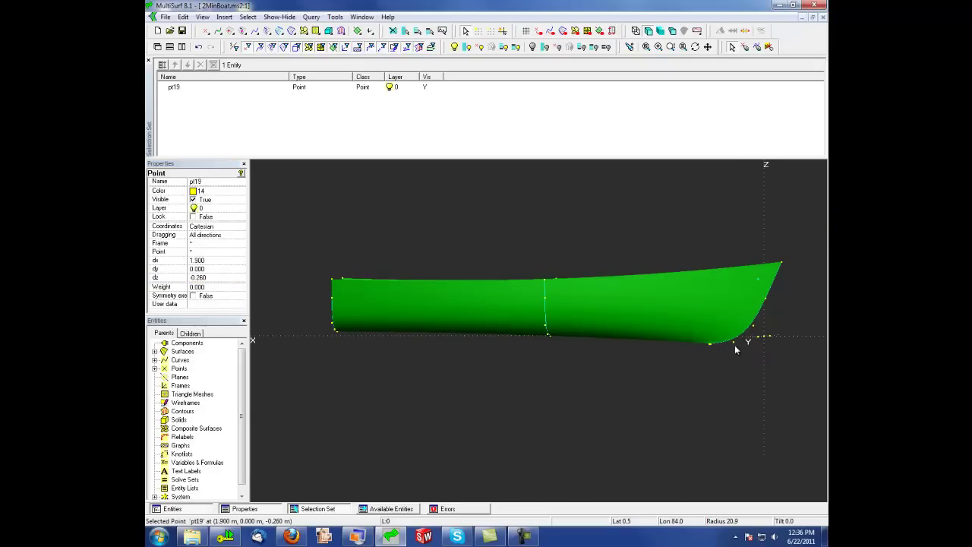
{"action": "left_click", "coordinate": [733, 343], "text": "ctrl"}
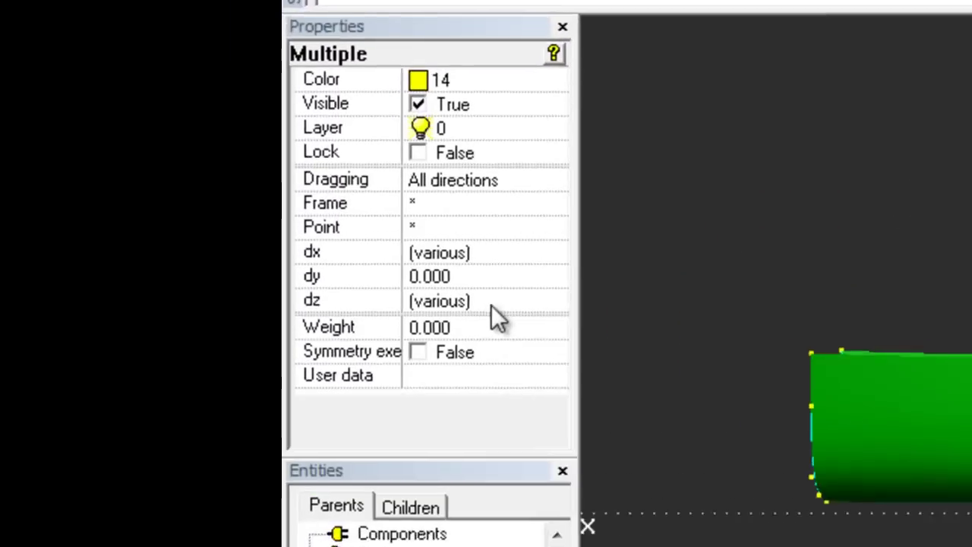
{"action": "left_click", "coordinate": [492, 299]}
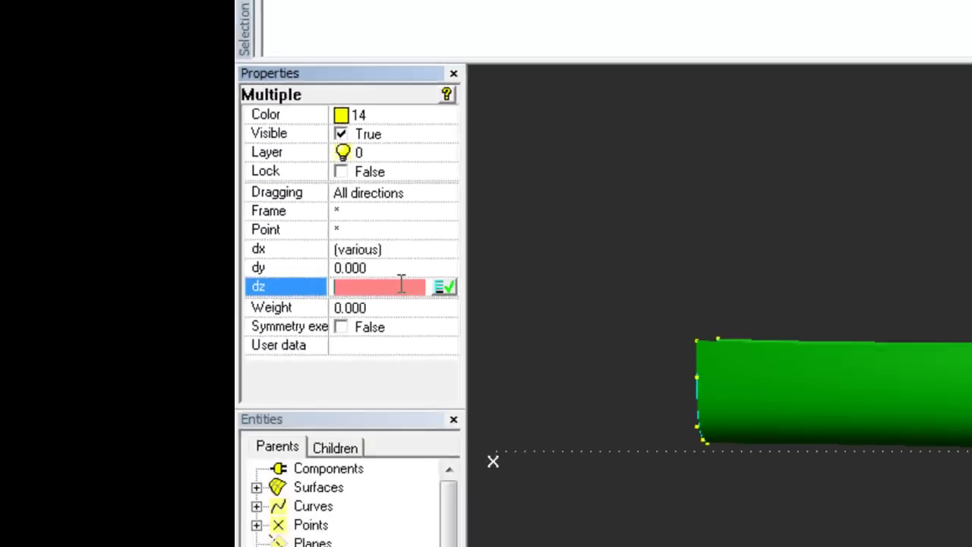
{"action": "type", "text": "0"}
{"action": "key", "text": "Return"}
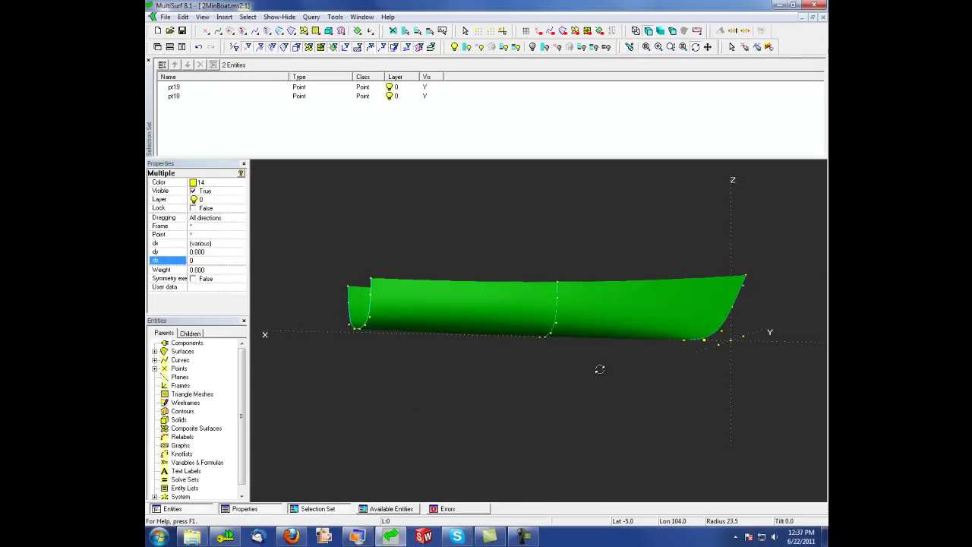
{"action": "mouse_move", "coordinate": [600, 369]}
{"action": "middle_mouse_down"}
{"action": "mouse_move", "coordinate": [607, 353]}
{"action": "mouse_move", "coordinate": [567, 364]}
{"action": "mouse_move", "coordinate": [589, 385]}
{"action": "middle_mouse_up"}
{"action": "left_click_drag", "start_coordinate": [589, 385], "coordinate": [534, 397]}
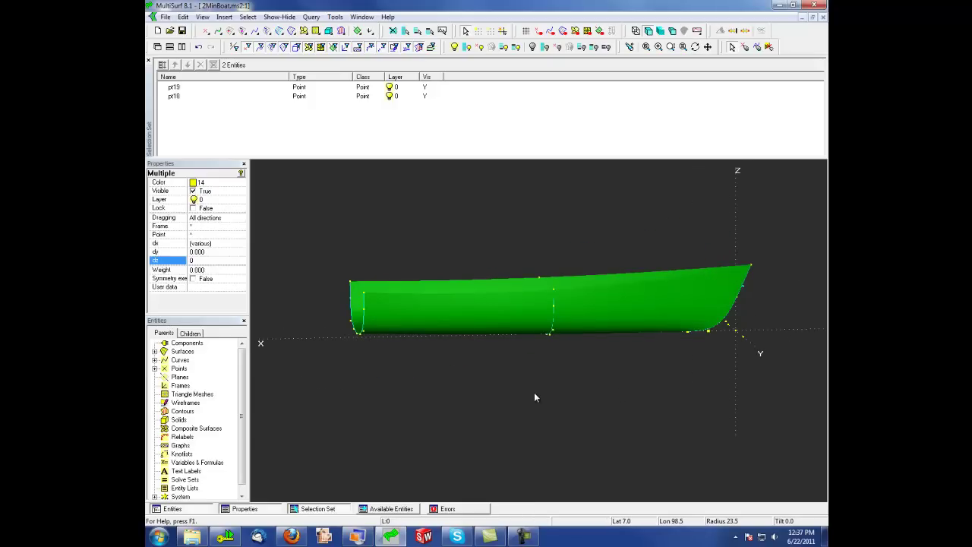